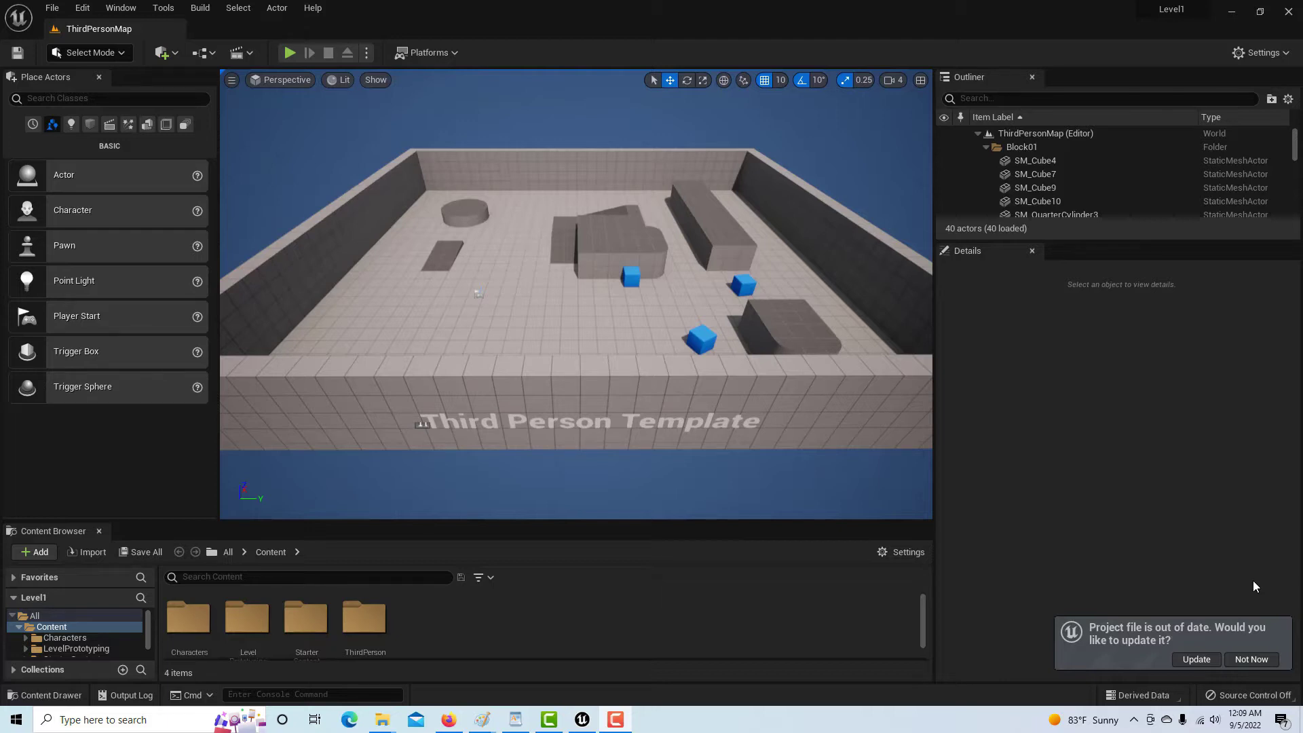
- Look over the Unreal documentation, then return to the editor and focus the Place Actors panel
left_click(448, 719)
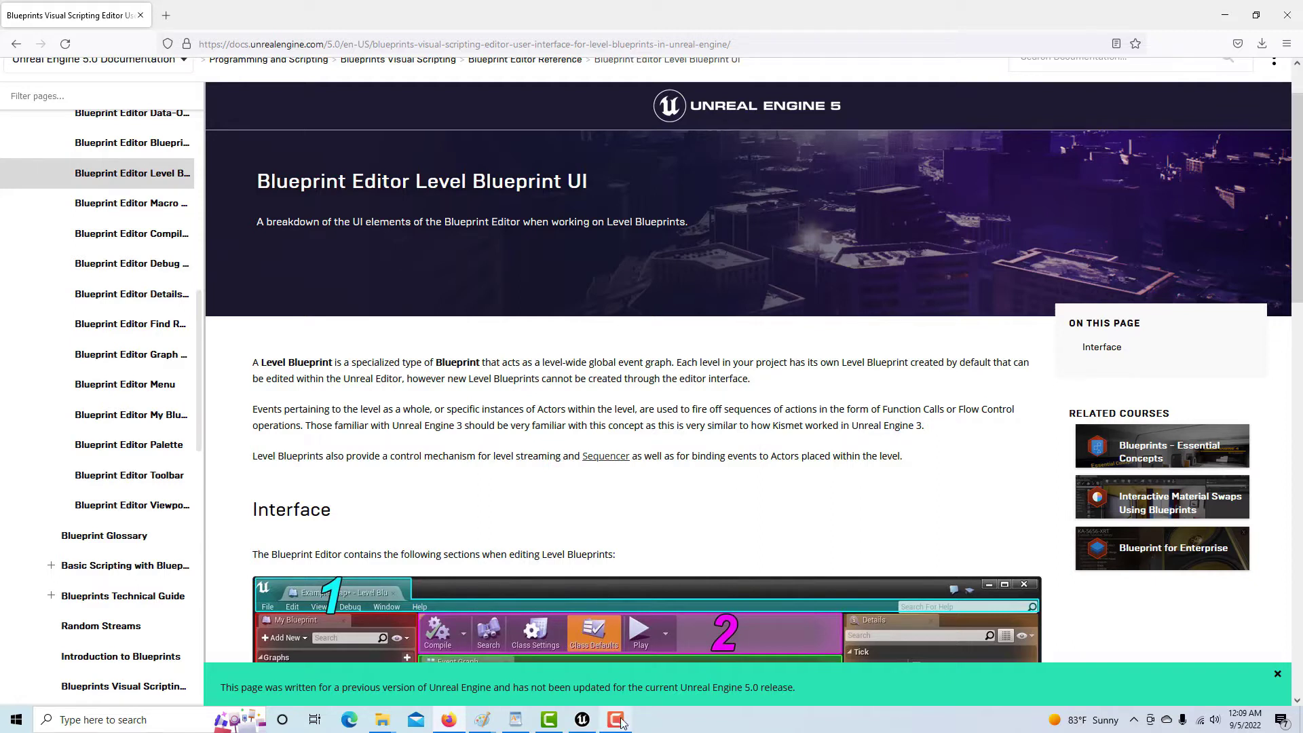
left_click(582, 721)
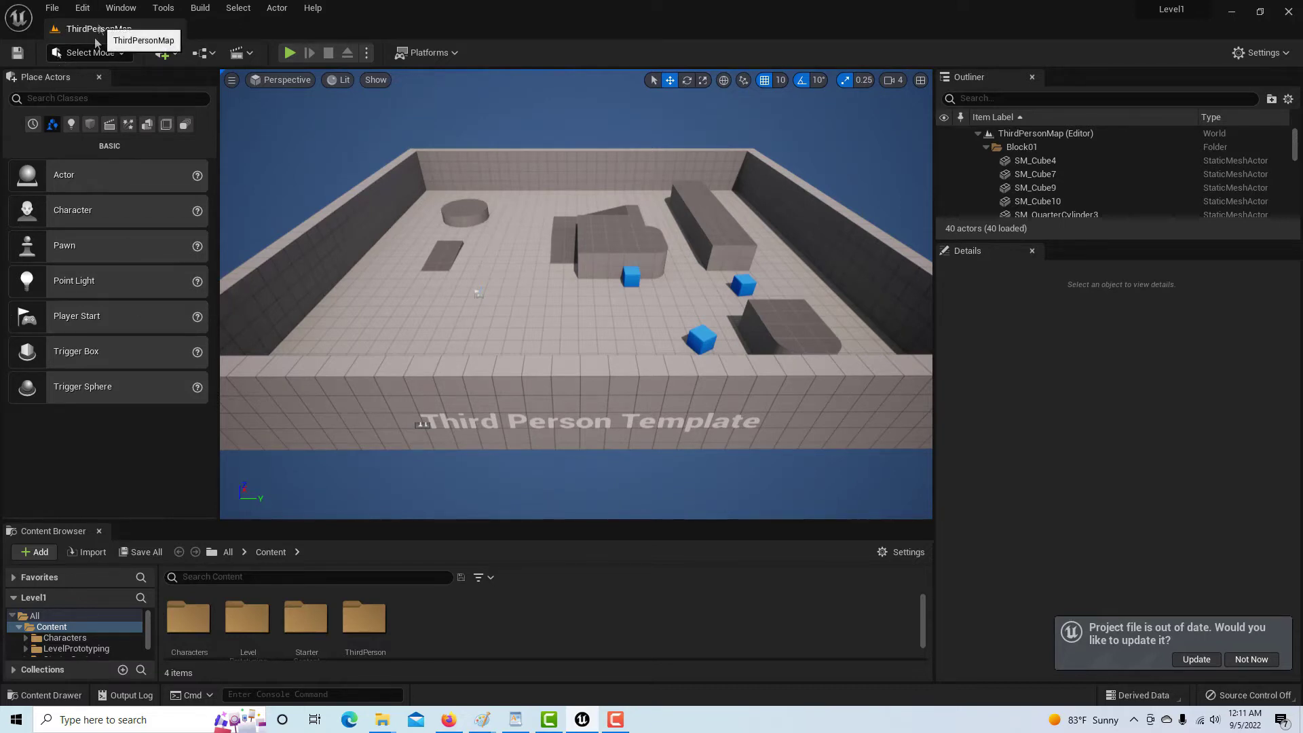
left_click(120, 8)
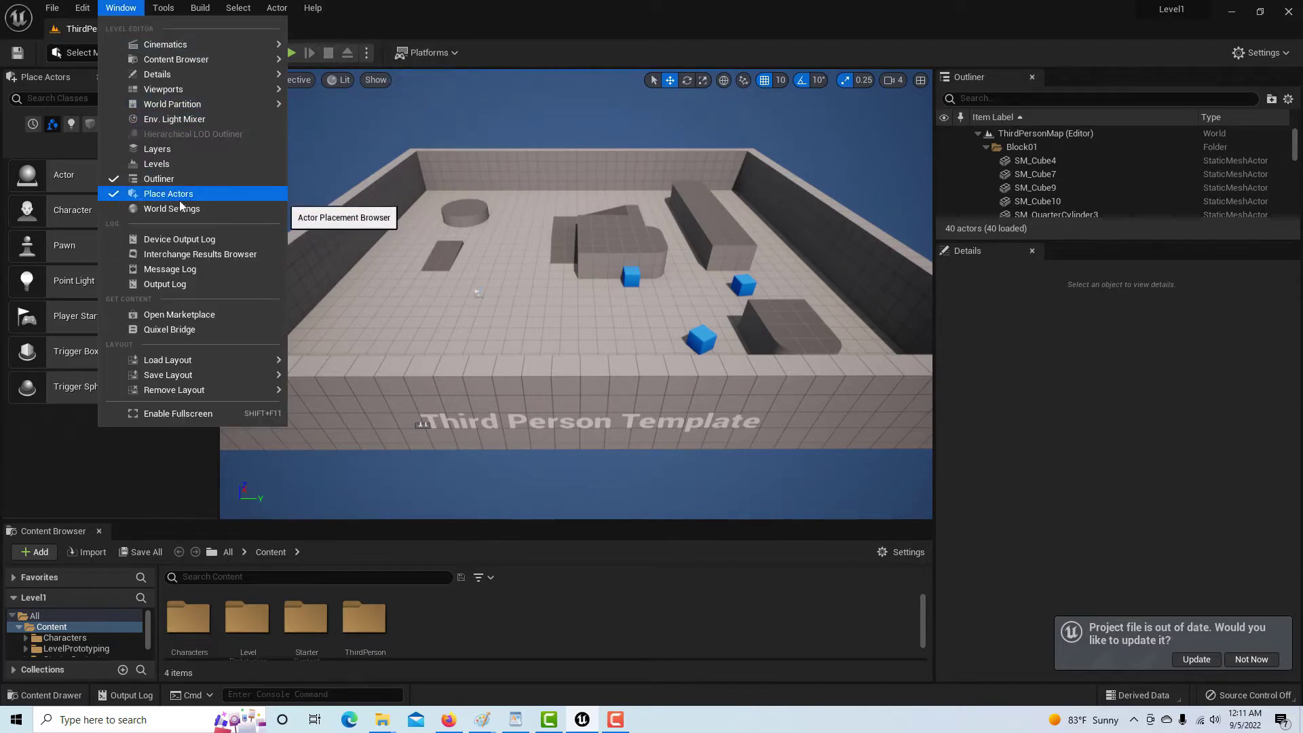
left_click(102, 485)
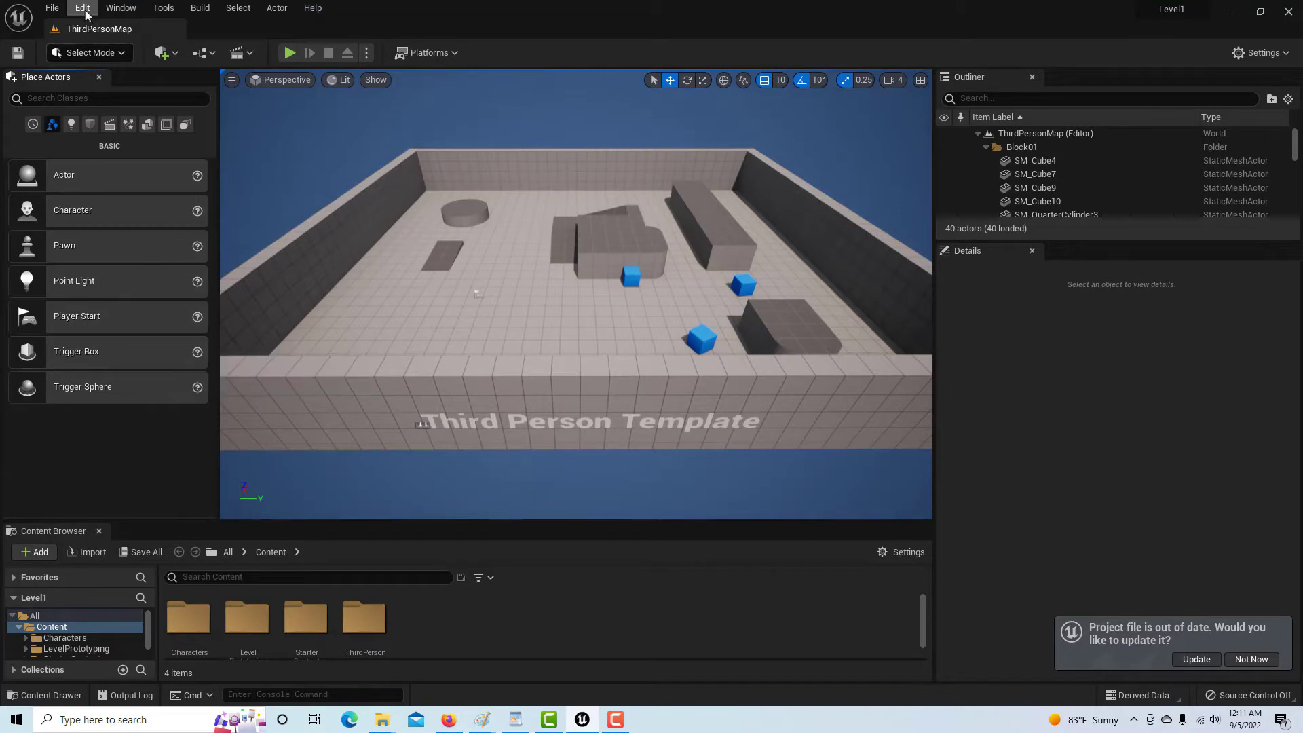
left_click(120, 8)
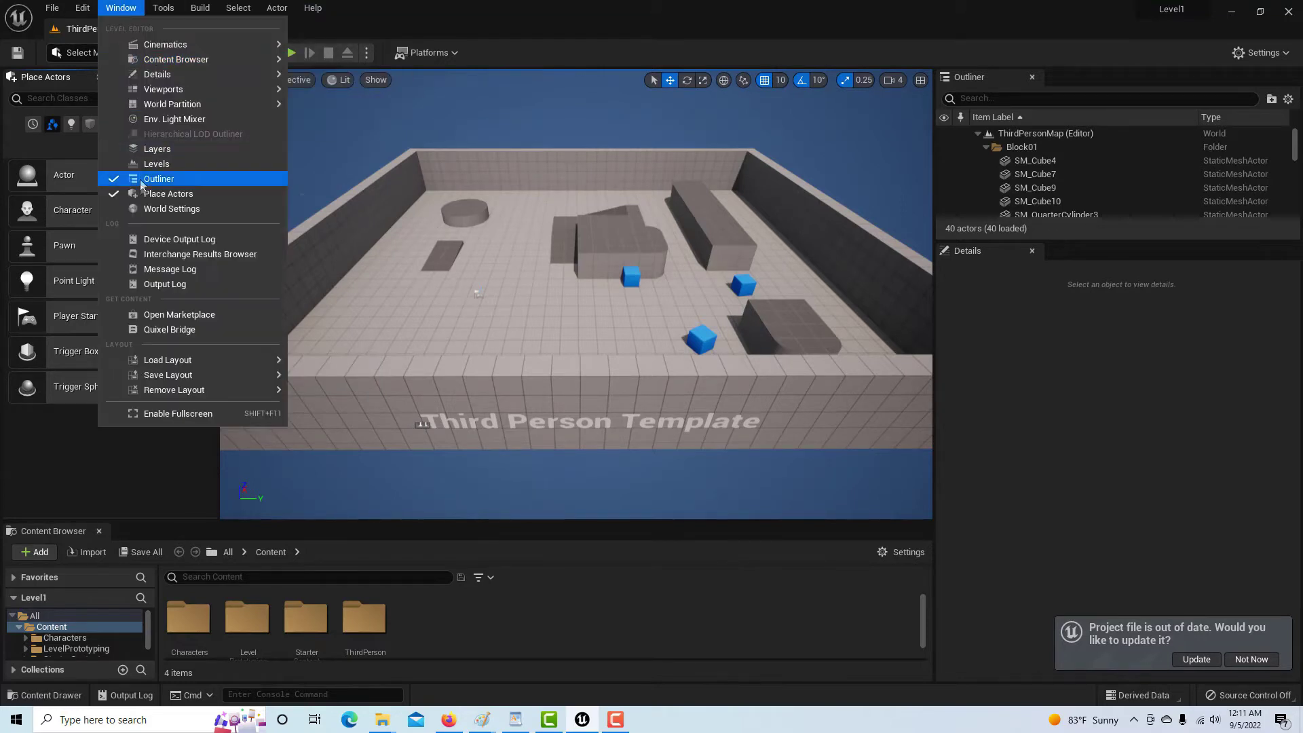
left_click(93, 465)
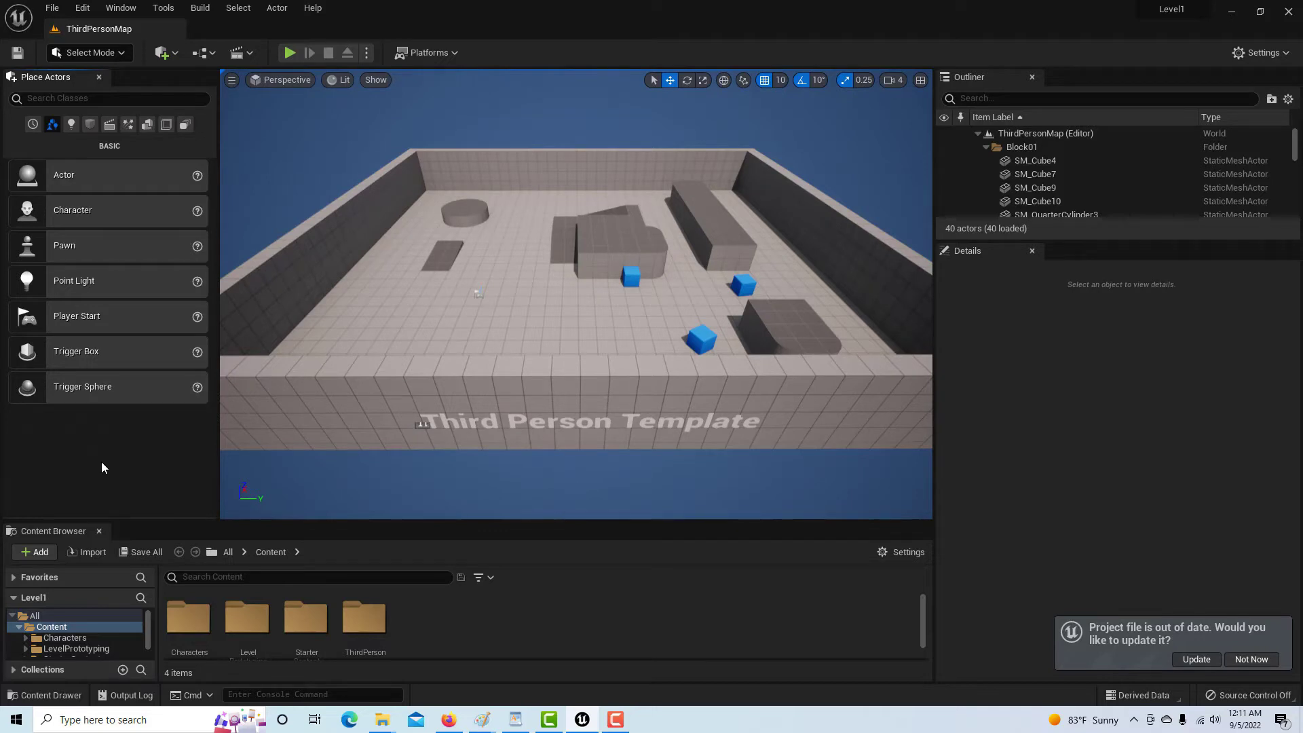
- Place a Point Light over the middle of the map, update the out-of-date project file, and bring up the light's Color Picker
left_click(70, 124)
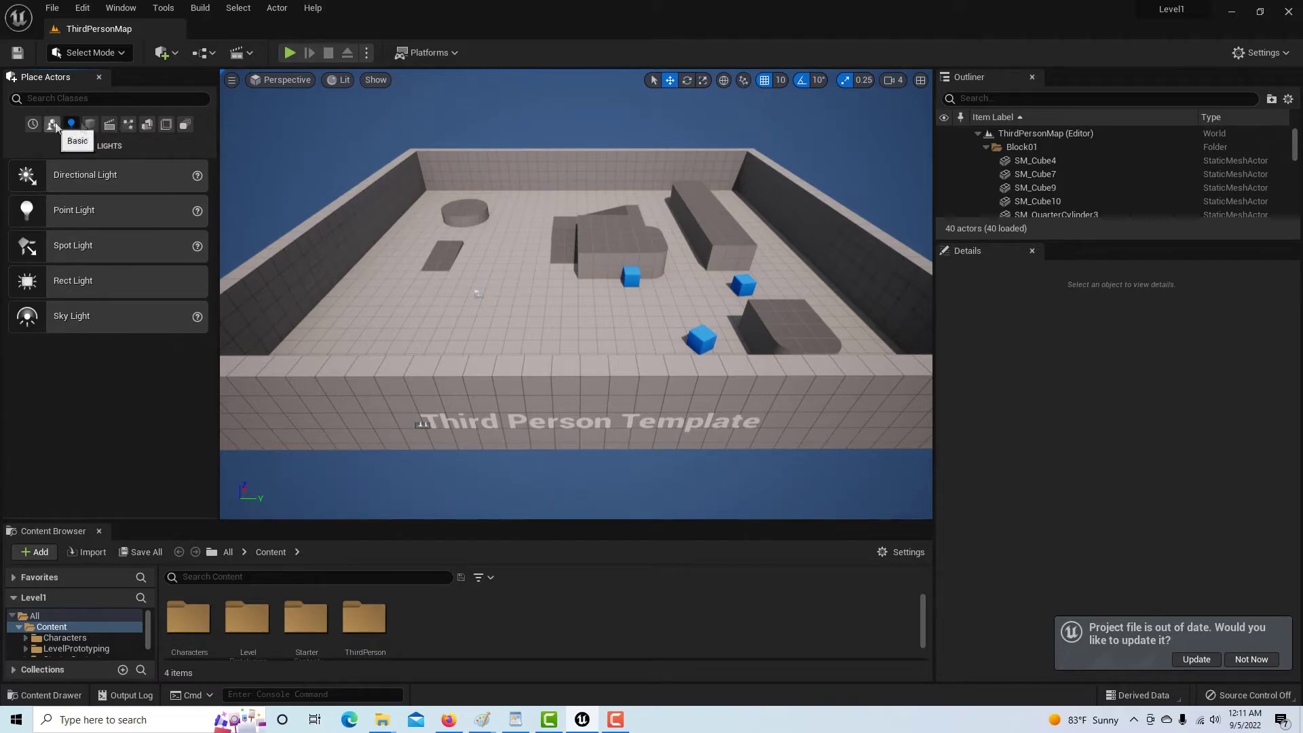
left_click_drag(89, 212, 518, 242)
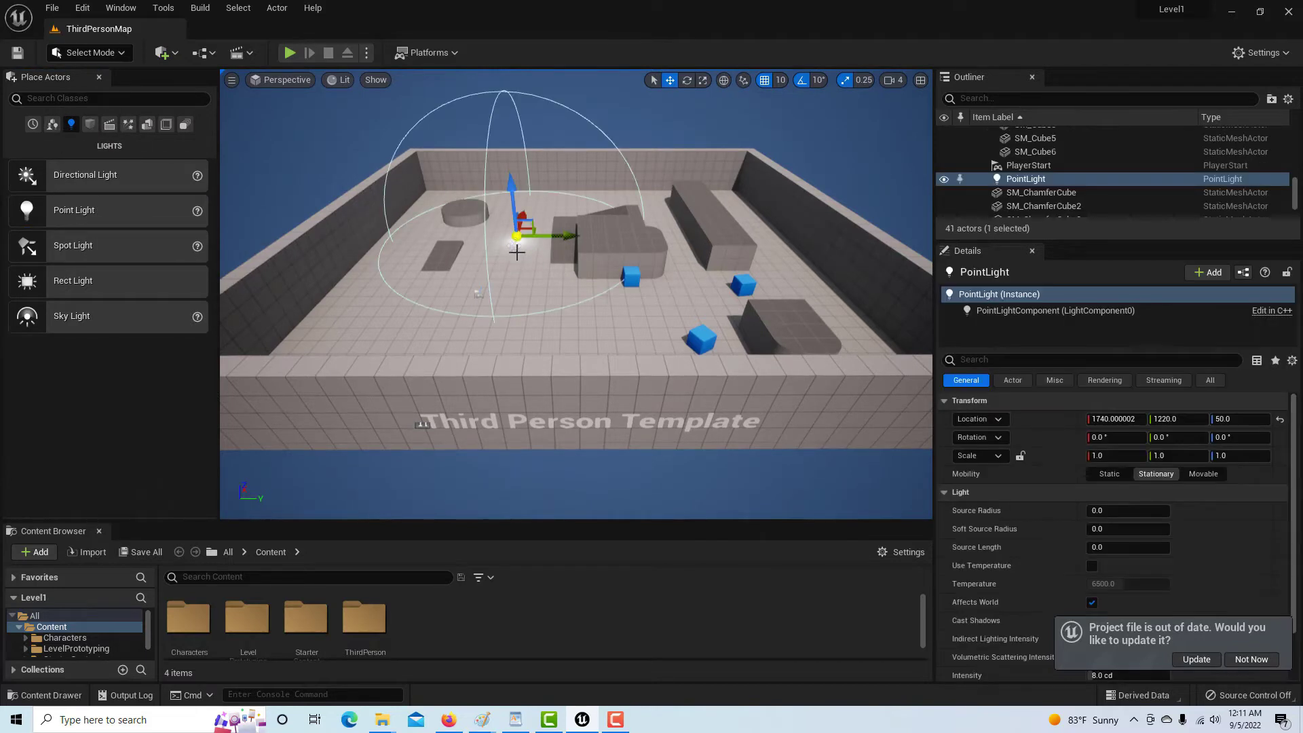
left_click(1195, 659)
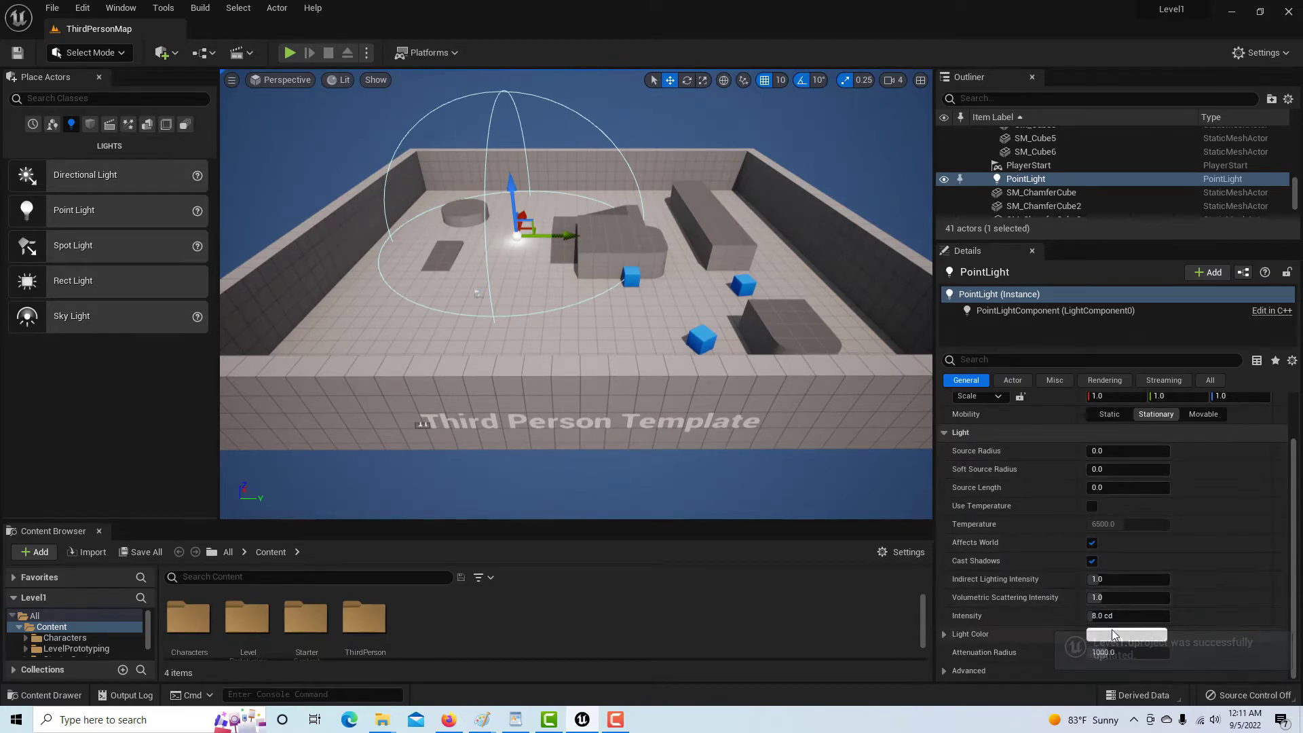
left_click(1113, 635)
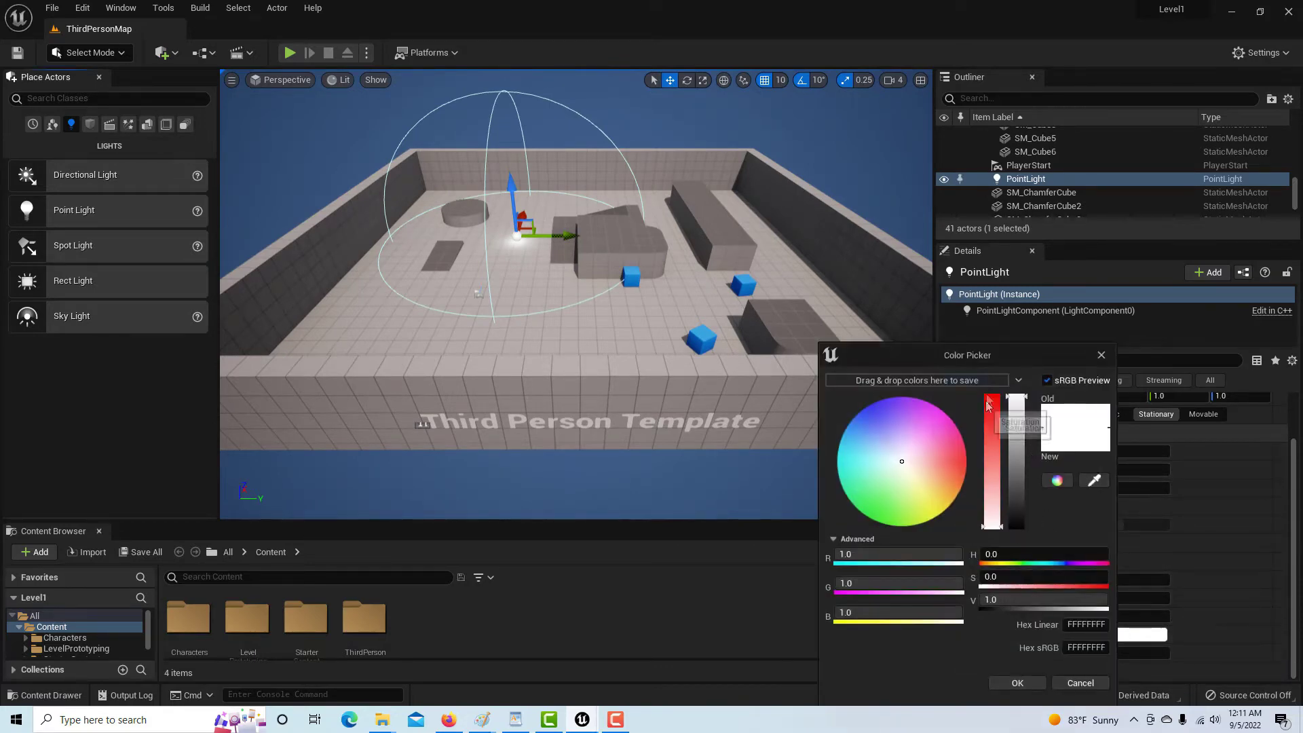
- Make the point light fully saturated red at 160 cd, raise it higher, and start Play
left_click_drag(986, 410, 988, 395)
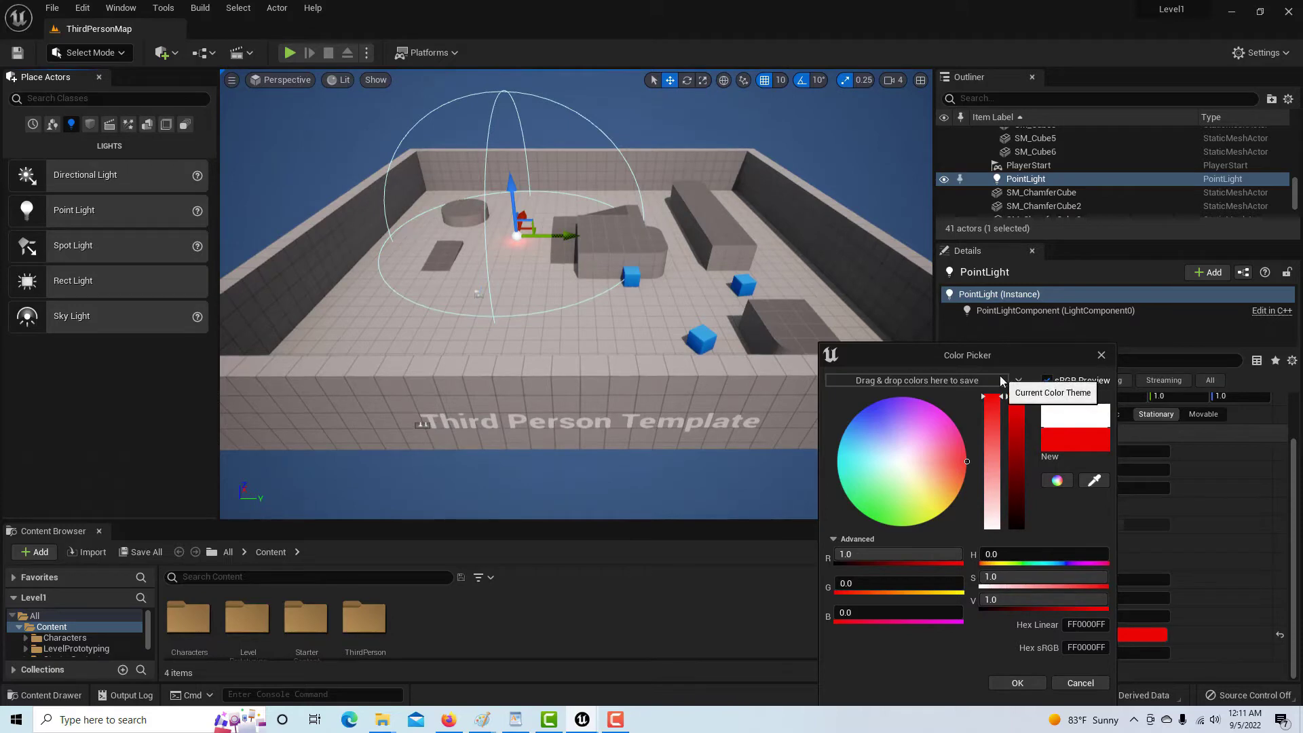
left_click(1017, 683)
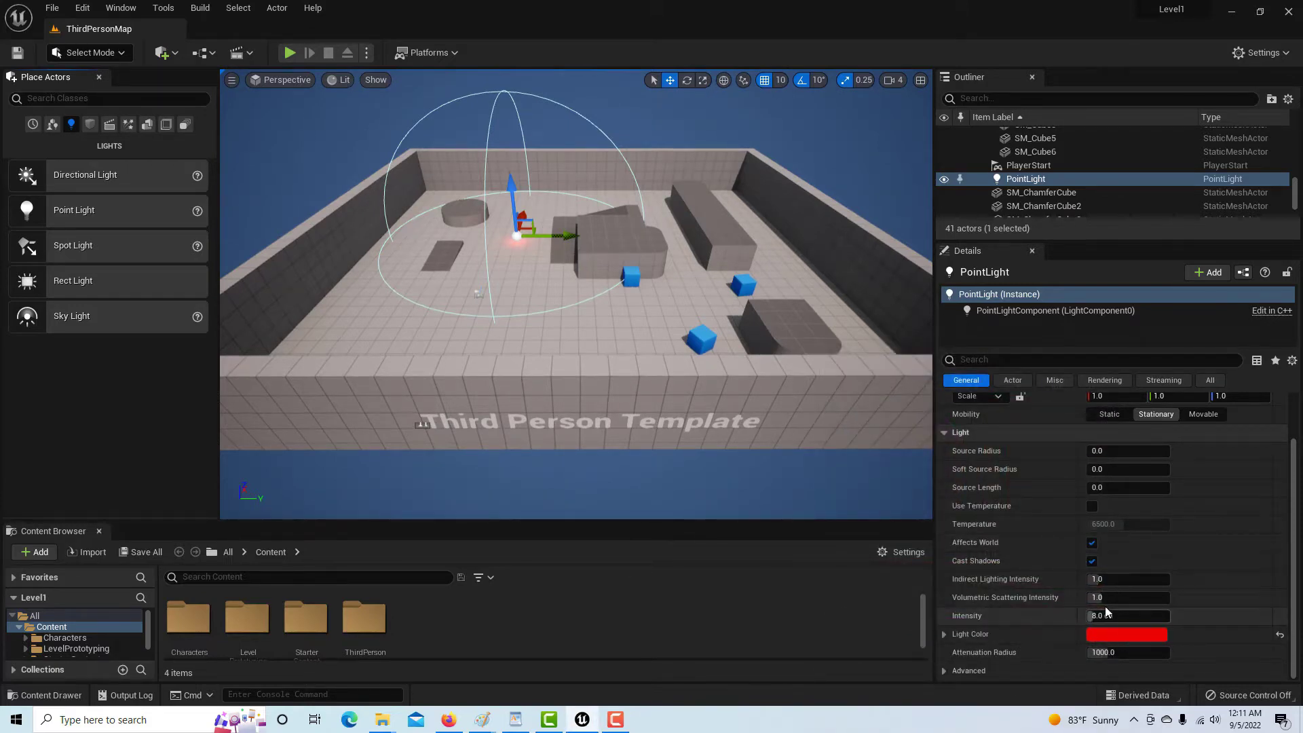
left_click_drag(1102, 614, 1105, 611)
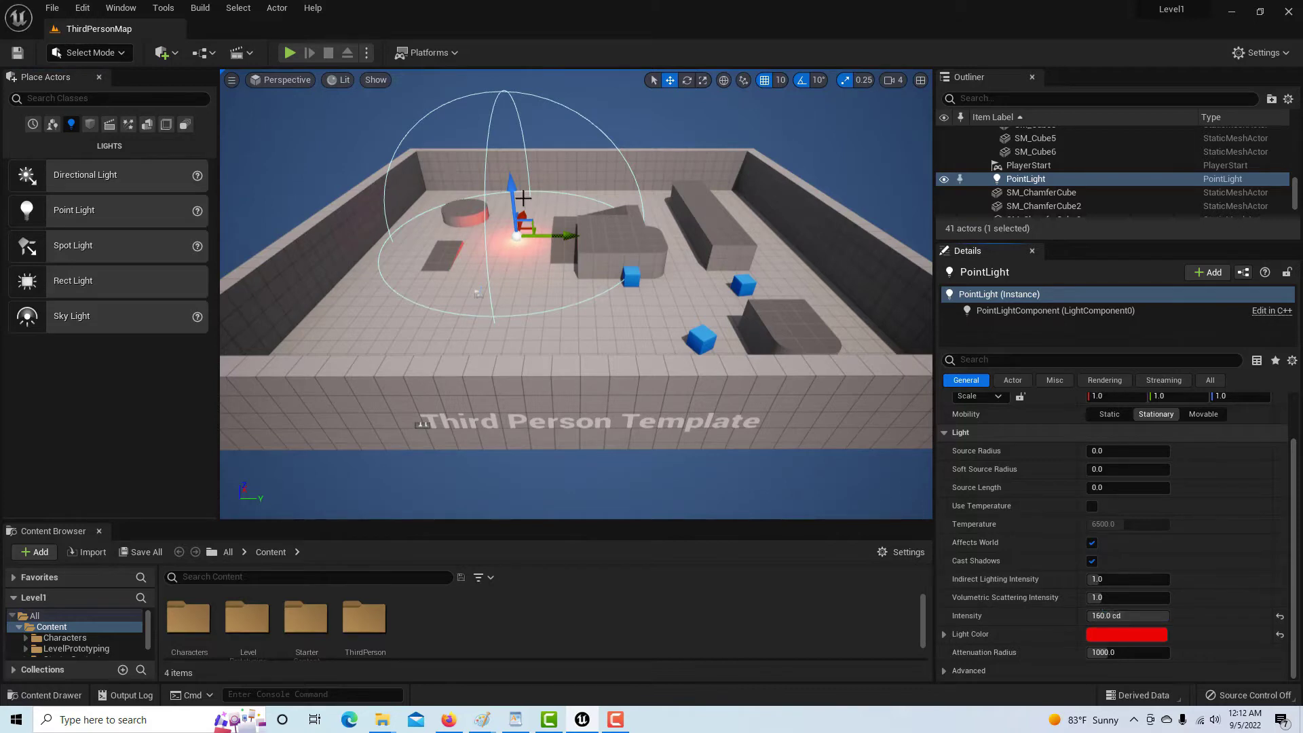
left_click_drag(510, 204, 507, 181)
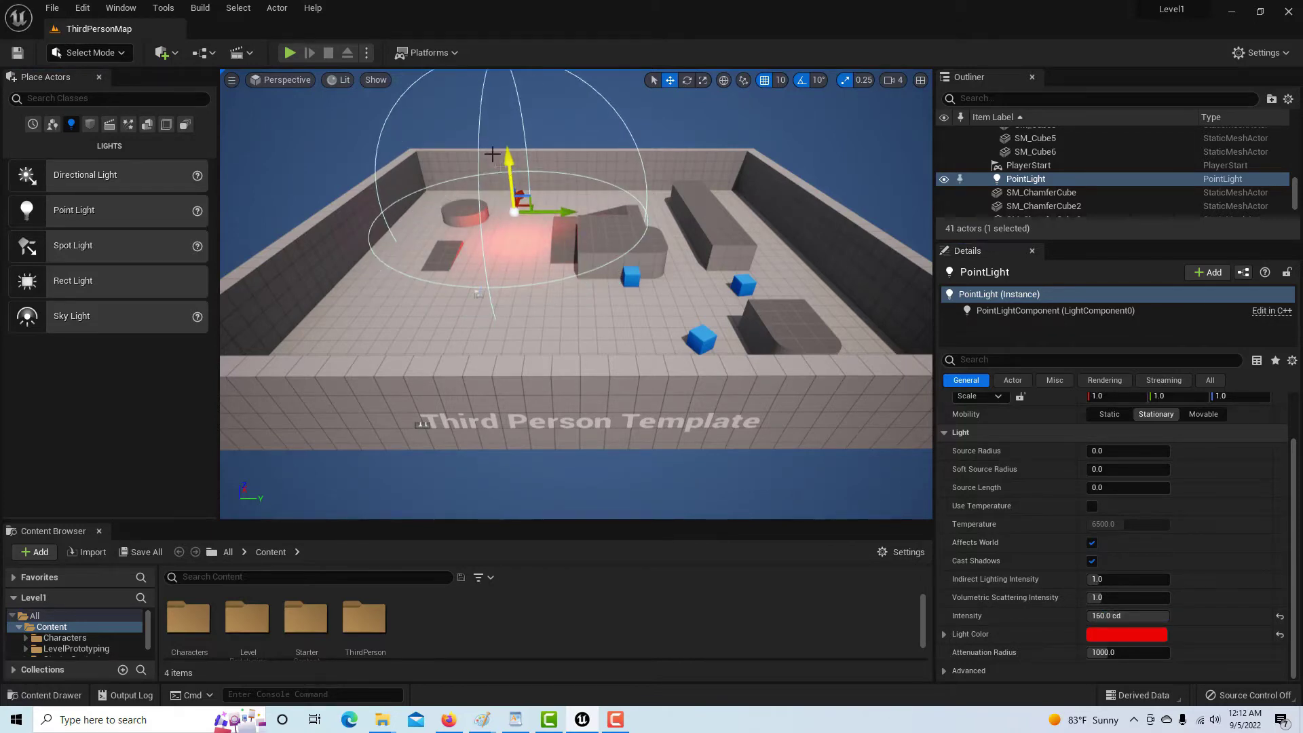
left_click(289, 53)
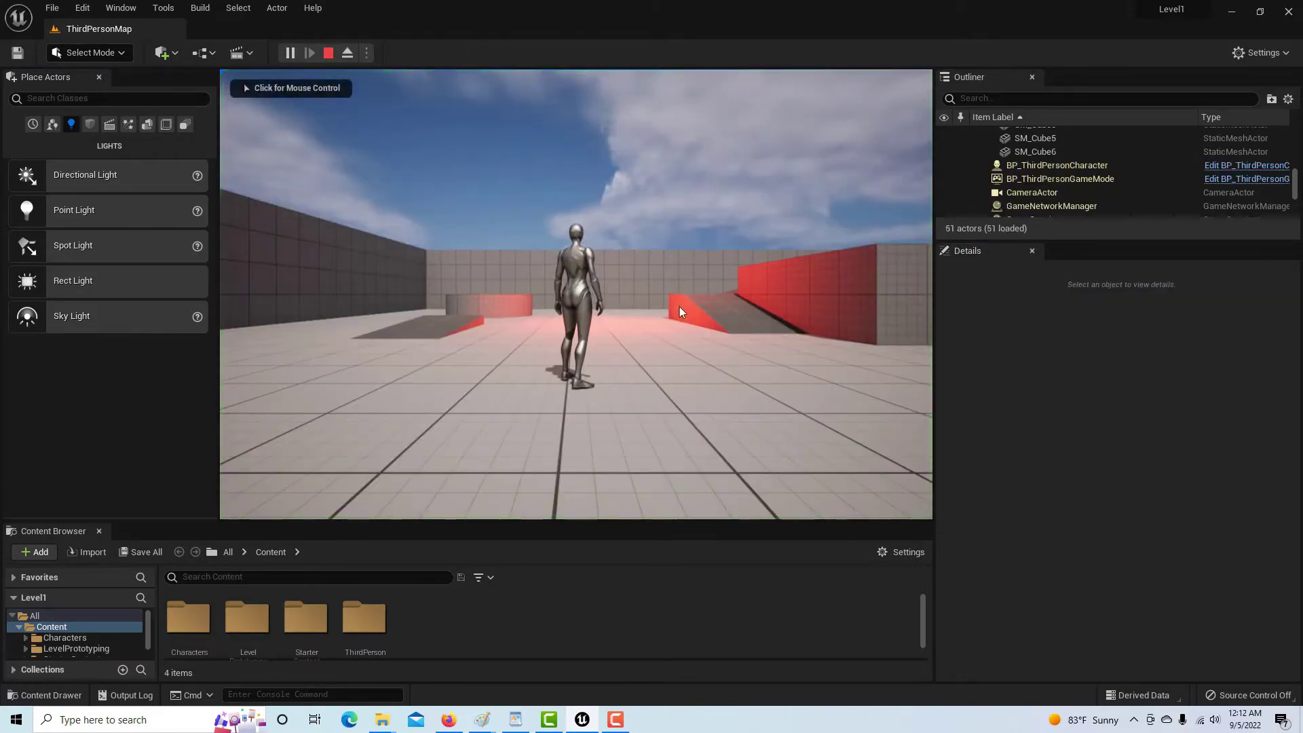
- Run the character forward and back through the red-lit level, then end the play-test with Esc
left_click(650, 344)
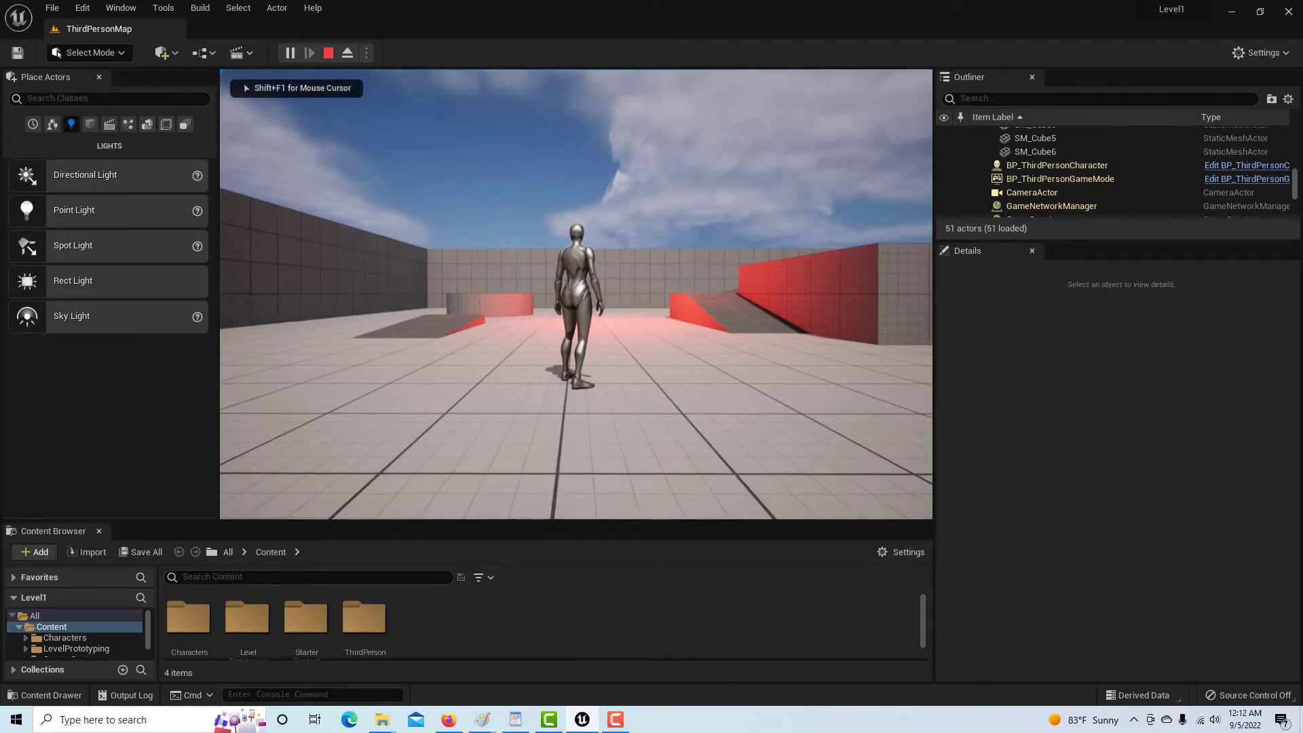
key("w")
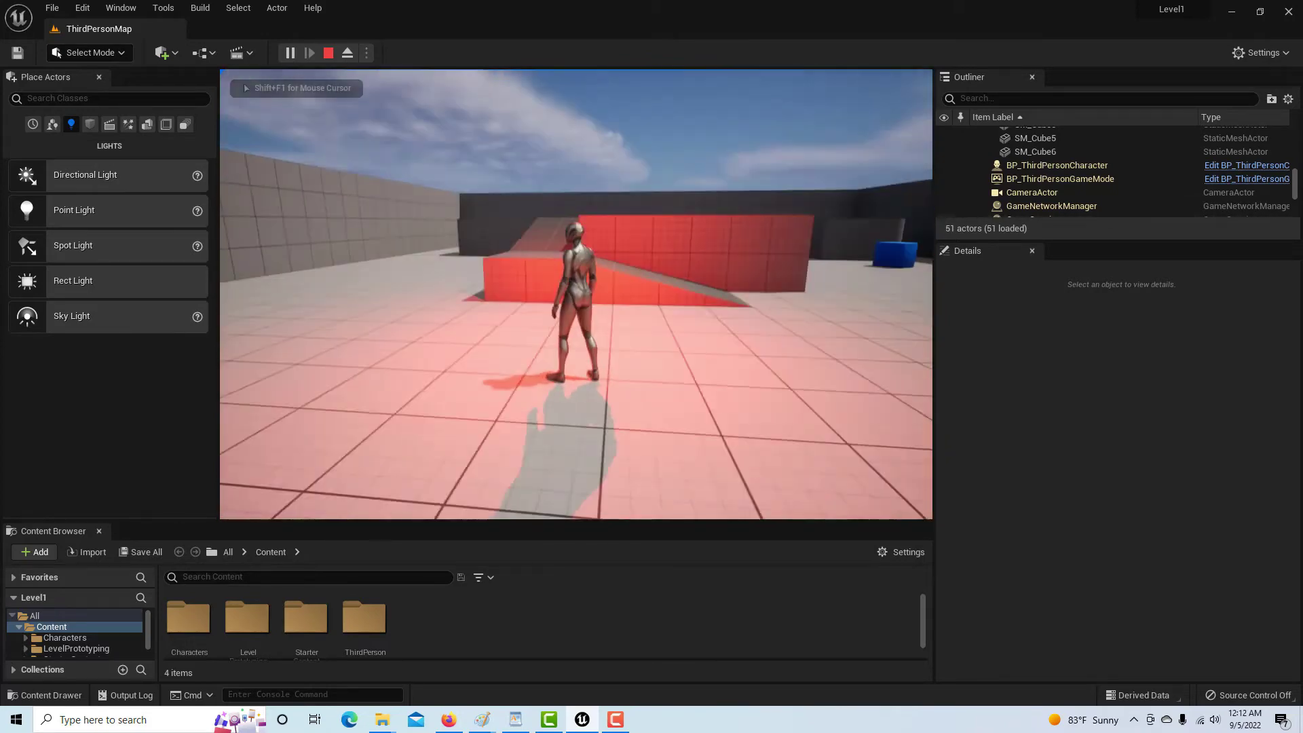
key("s")
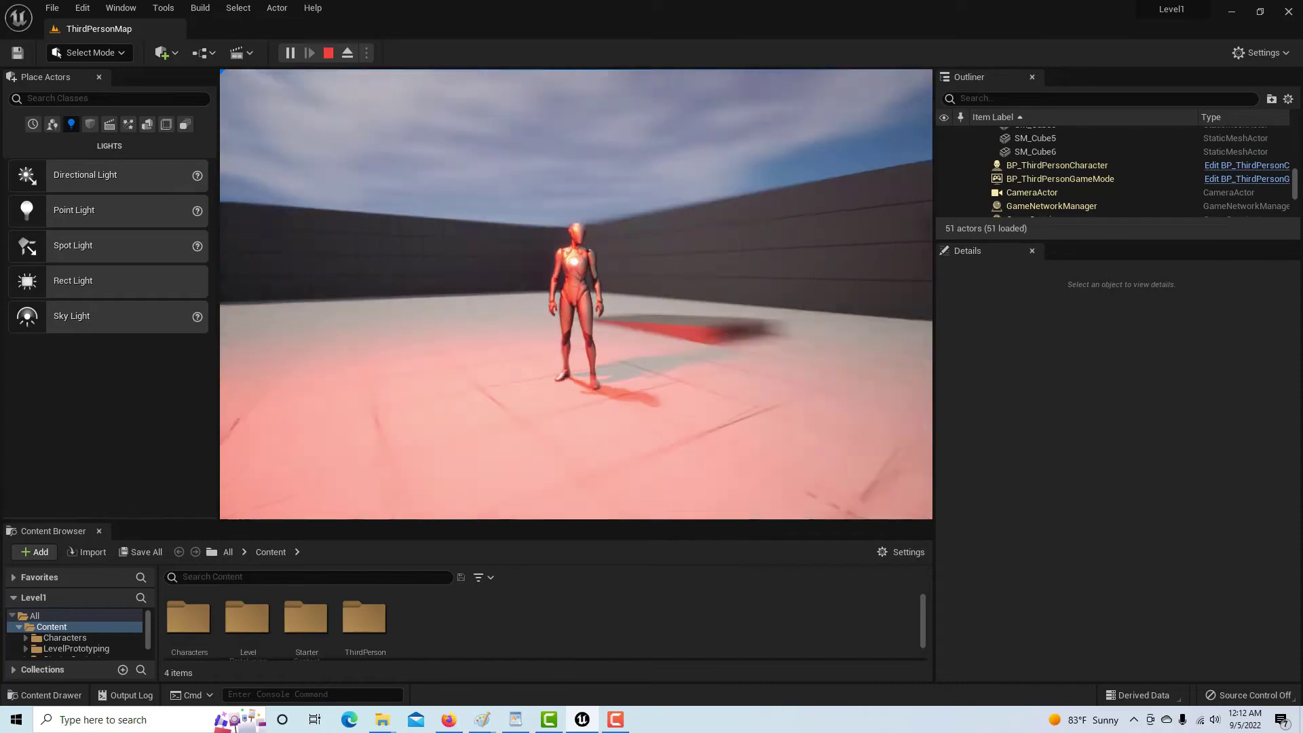
key("w")
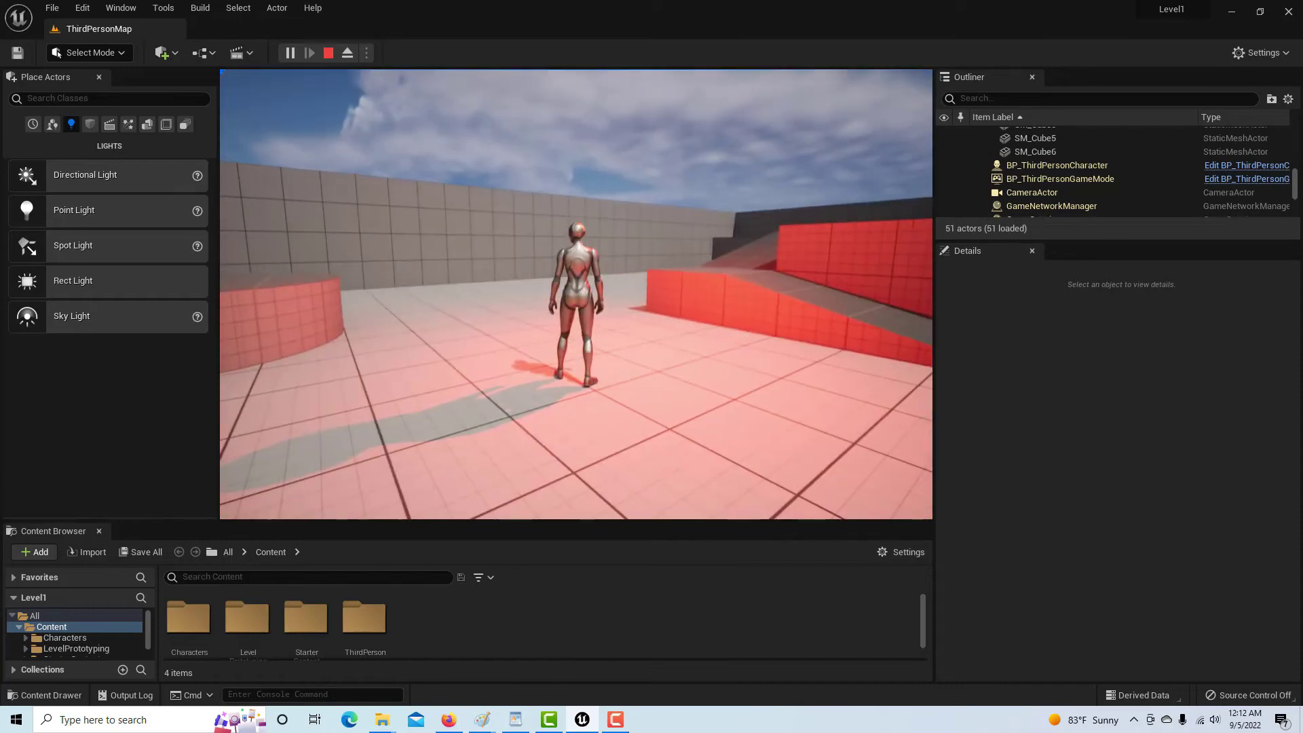
key("Escape")
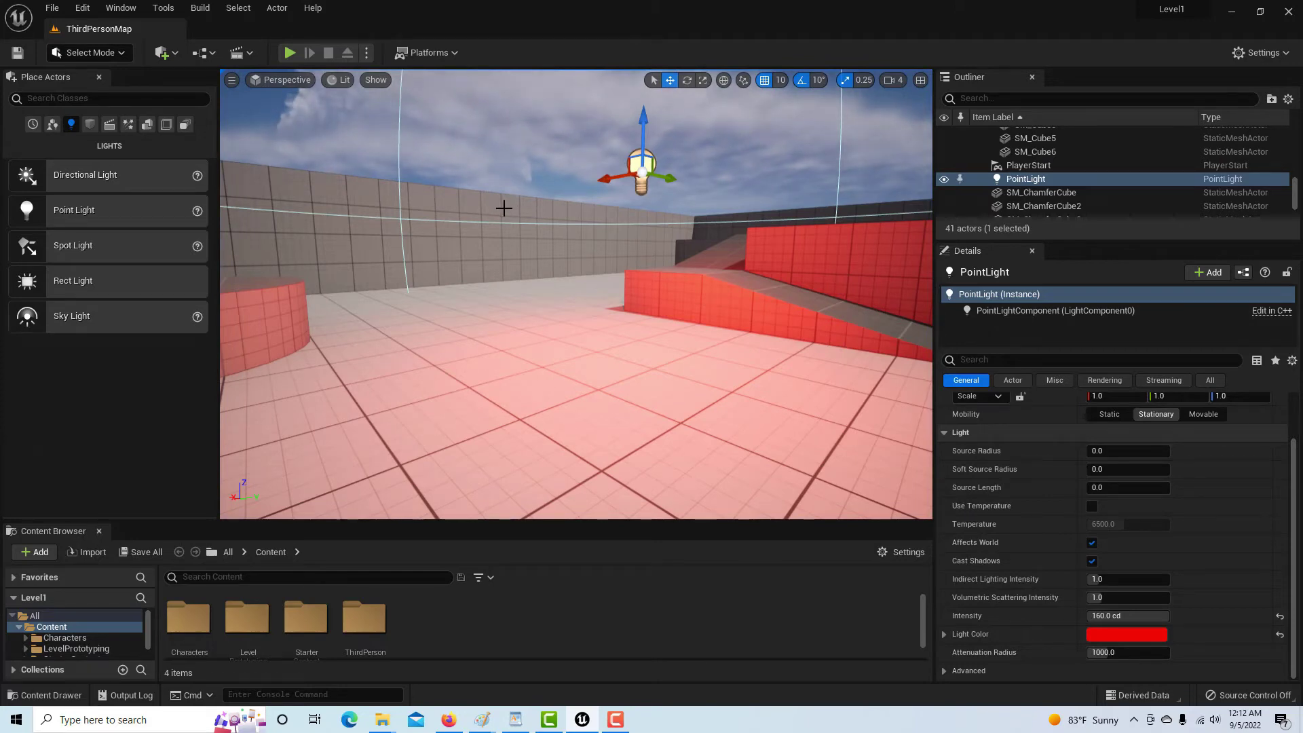
- Open the ThirdPersonMap Level Blueprint from the Blueprints dropdown and dock it beside the level editor
left_click(201, 58)
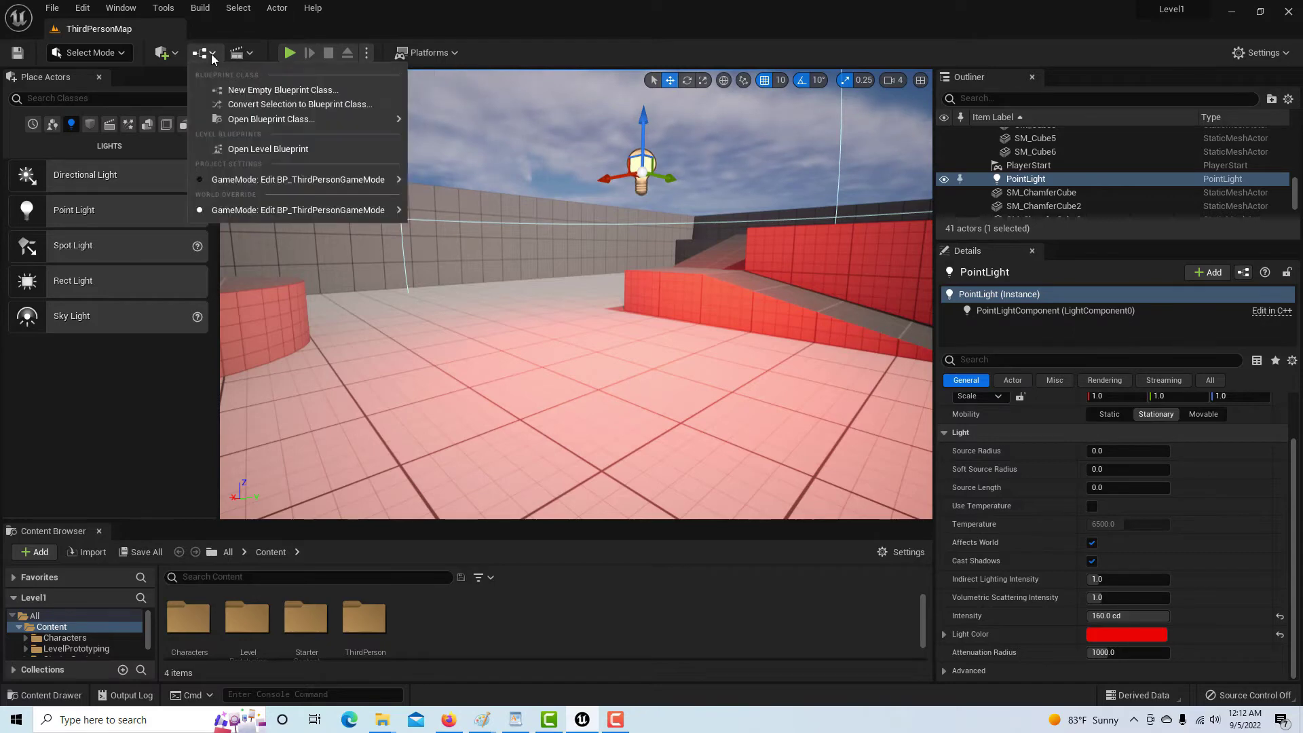
left_click(251, 150)
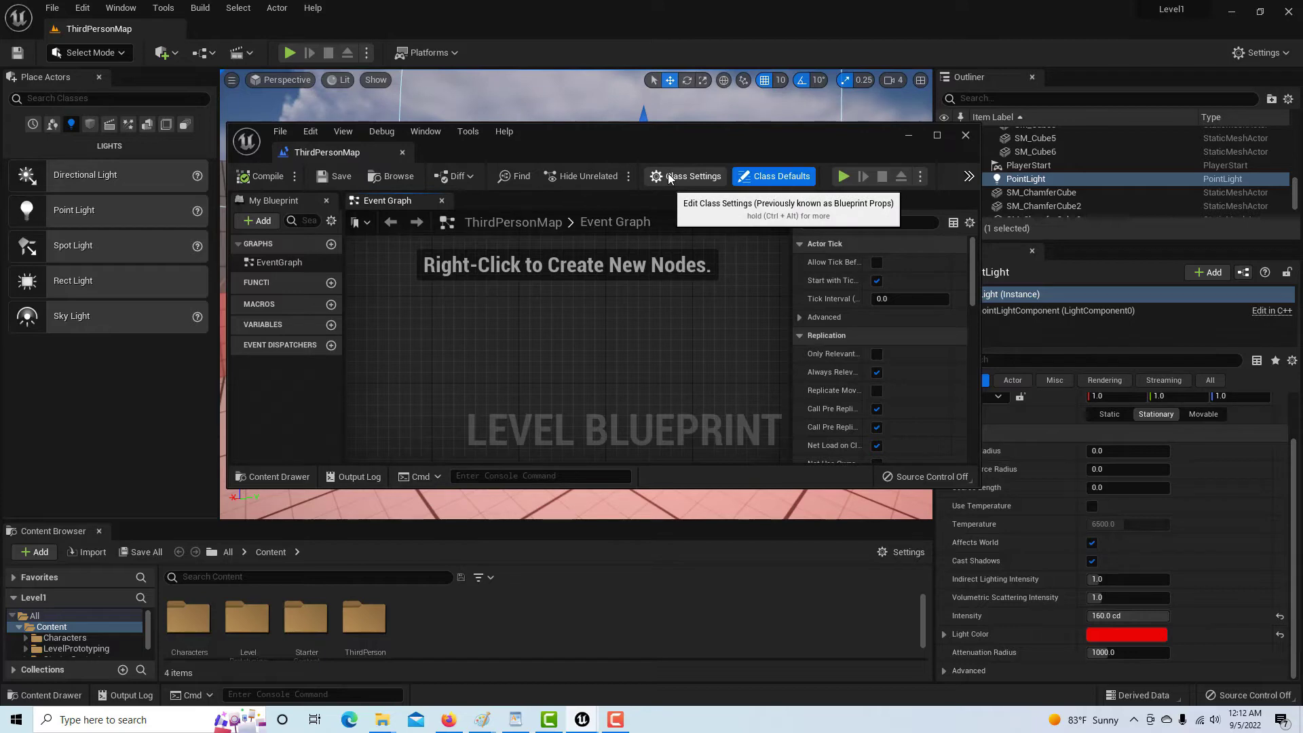
left_click_drag(339, 150, 258, 34)
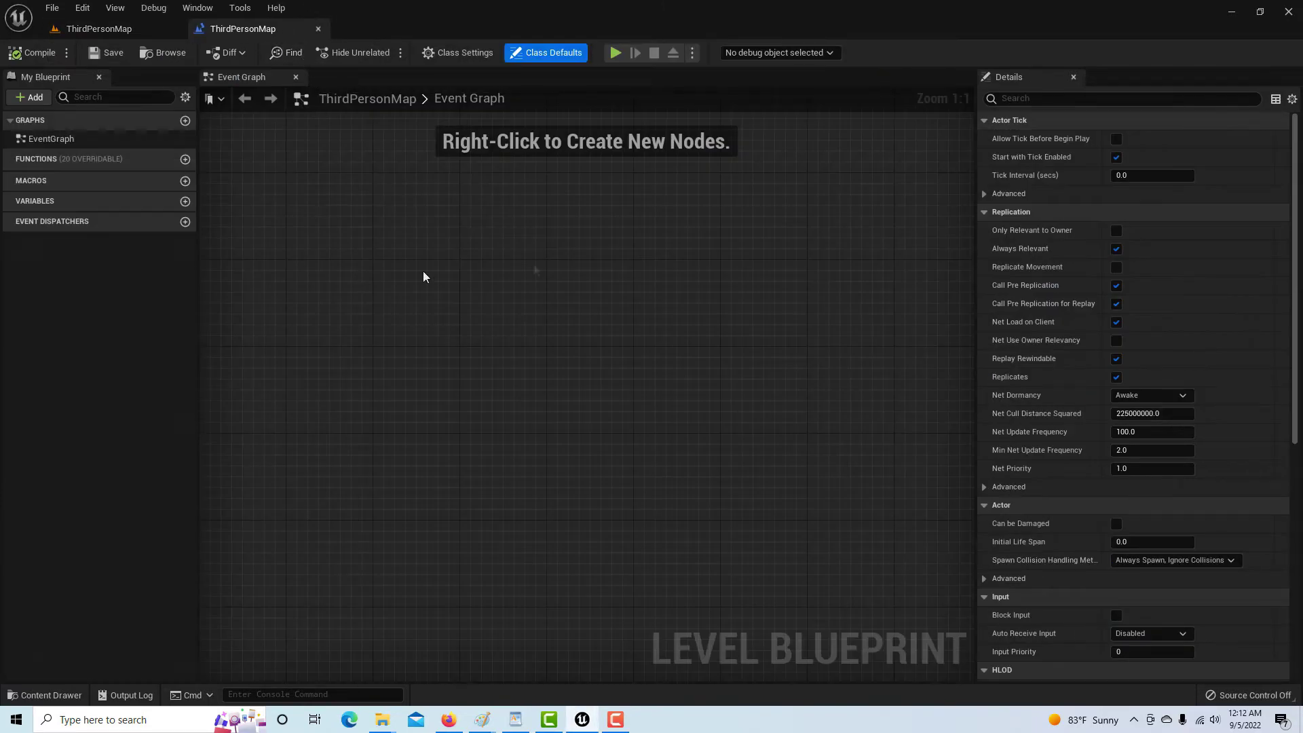
- Switch between the level editor and Level Blueprint tabs, ending on the empty Event Graph
left_click(137, 26)
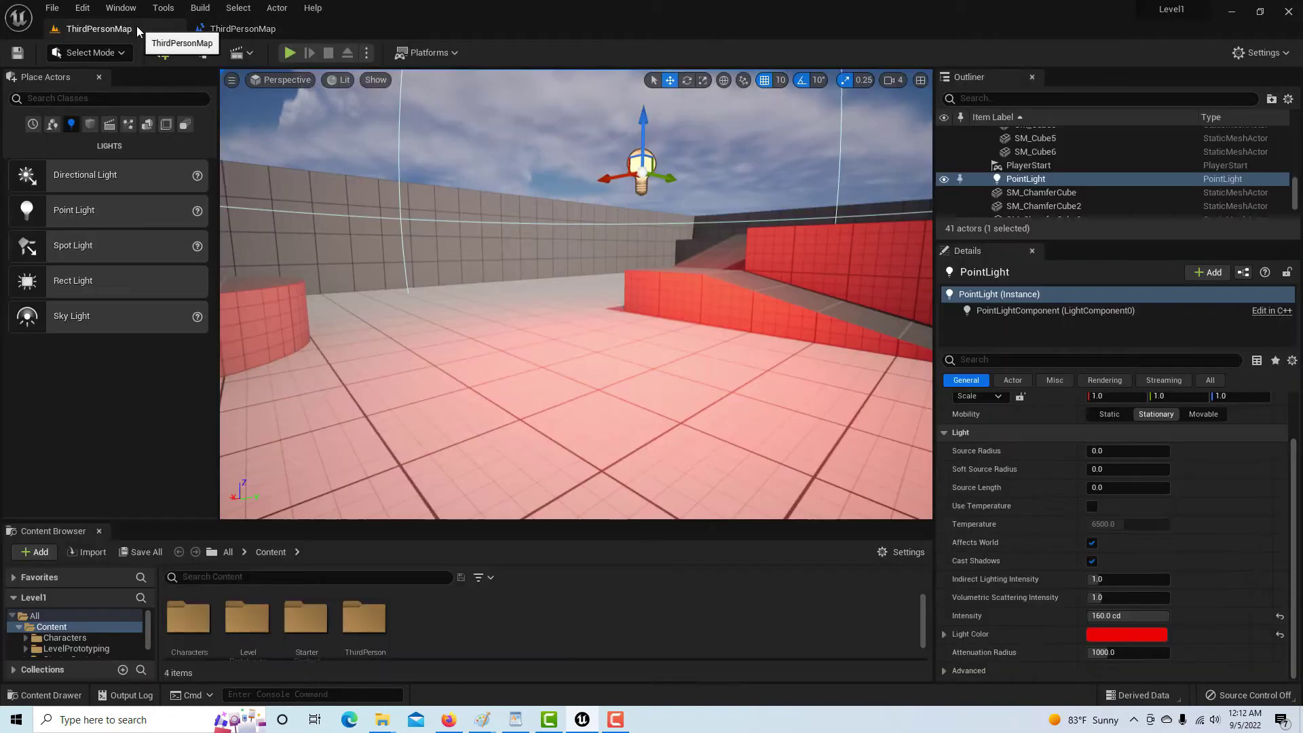
left_click(229, 26)
left_click(149, 24)
left_click(242, 26)
left_click(133, 30)
left_click(216, 30)
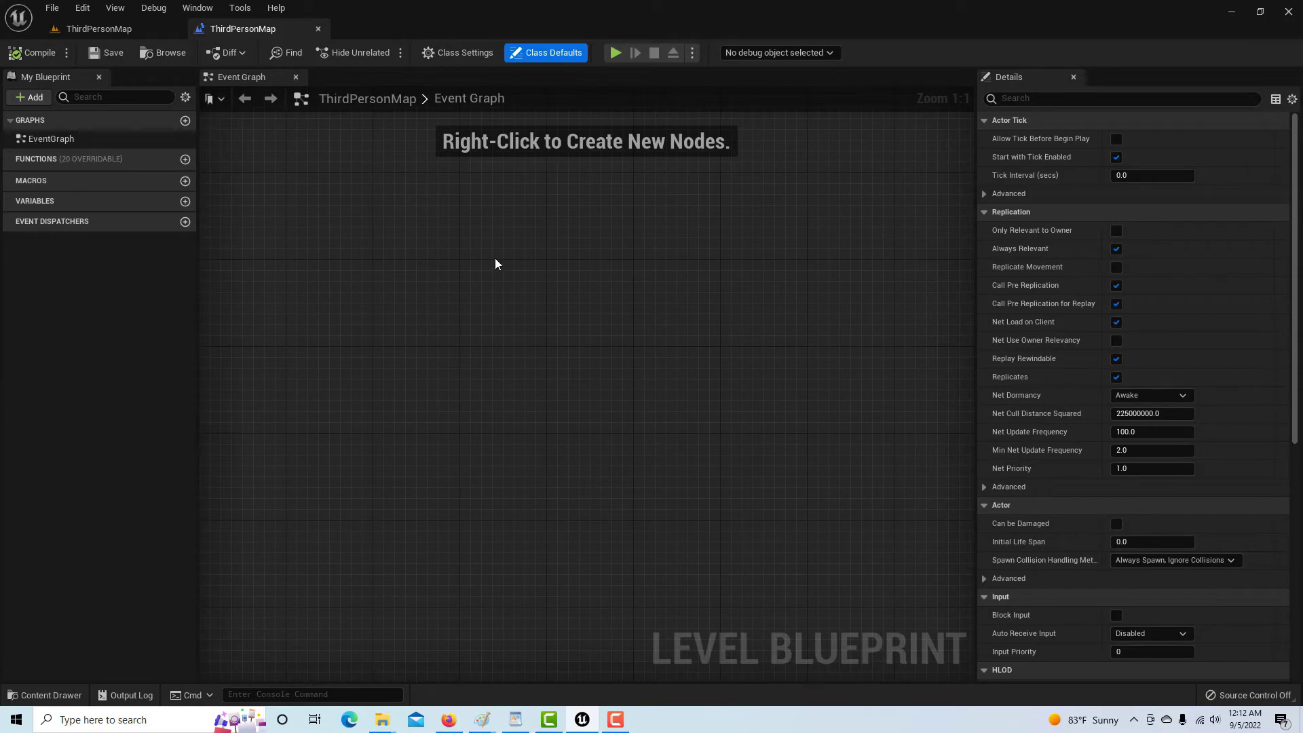
left_click(479, 99)
right_click_drag(472, 228, 475, 233)
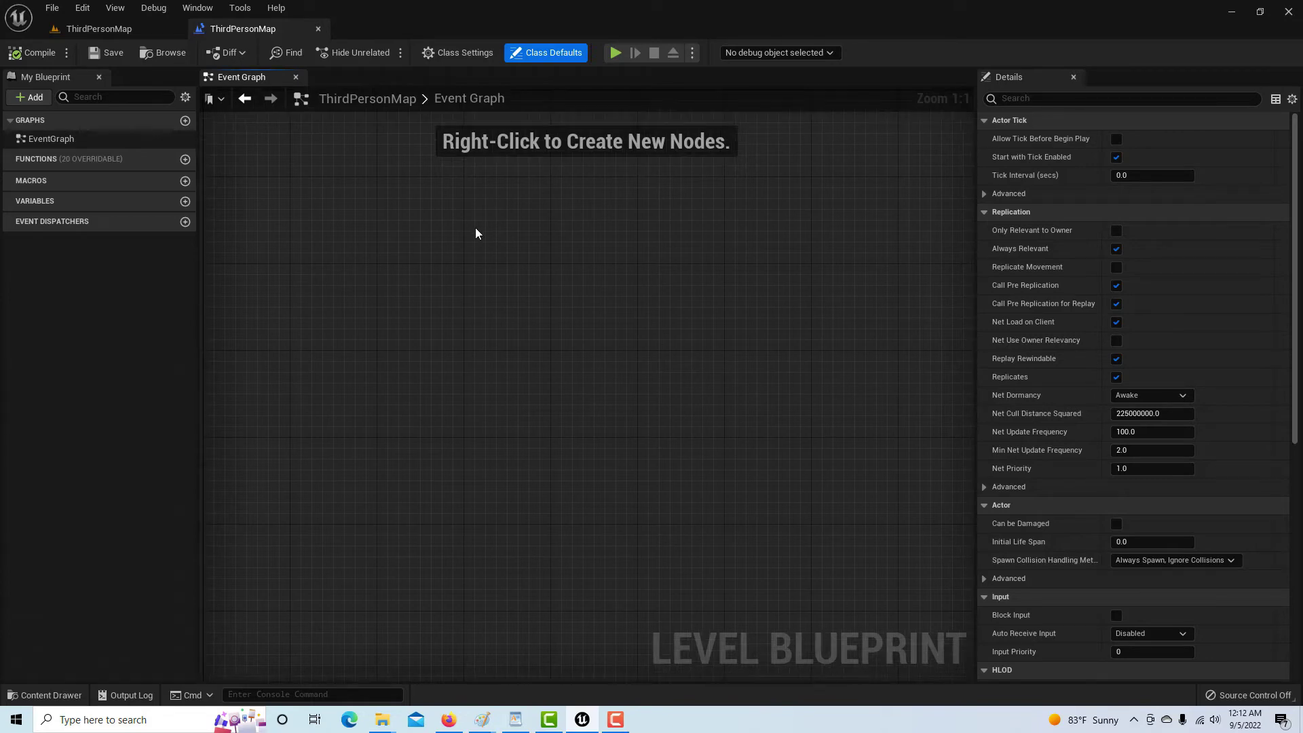
- Add an Event BeginPlay node via the 'event be' search and move it to the upper left
right_click(469, 344)
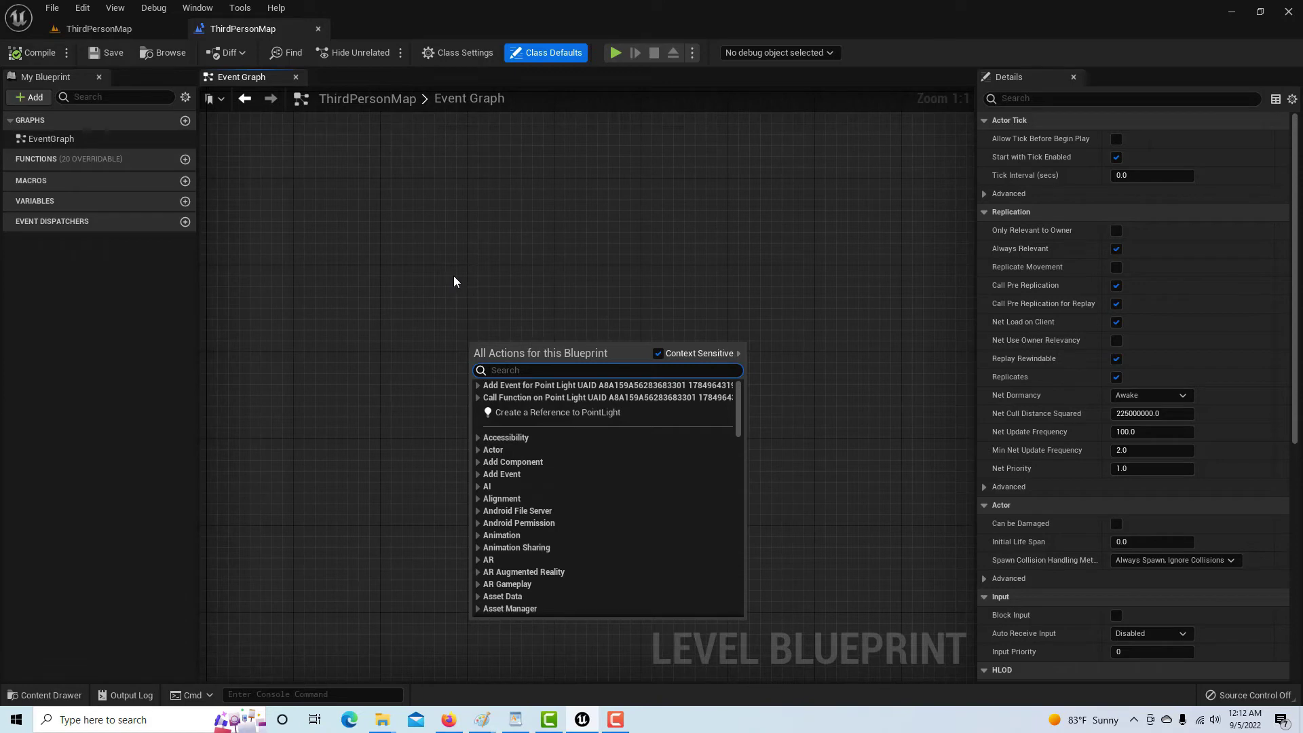
type("beg")
type("in ")
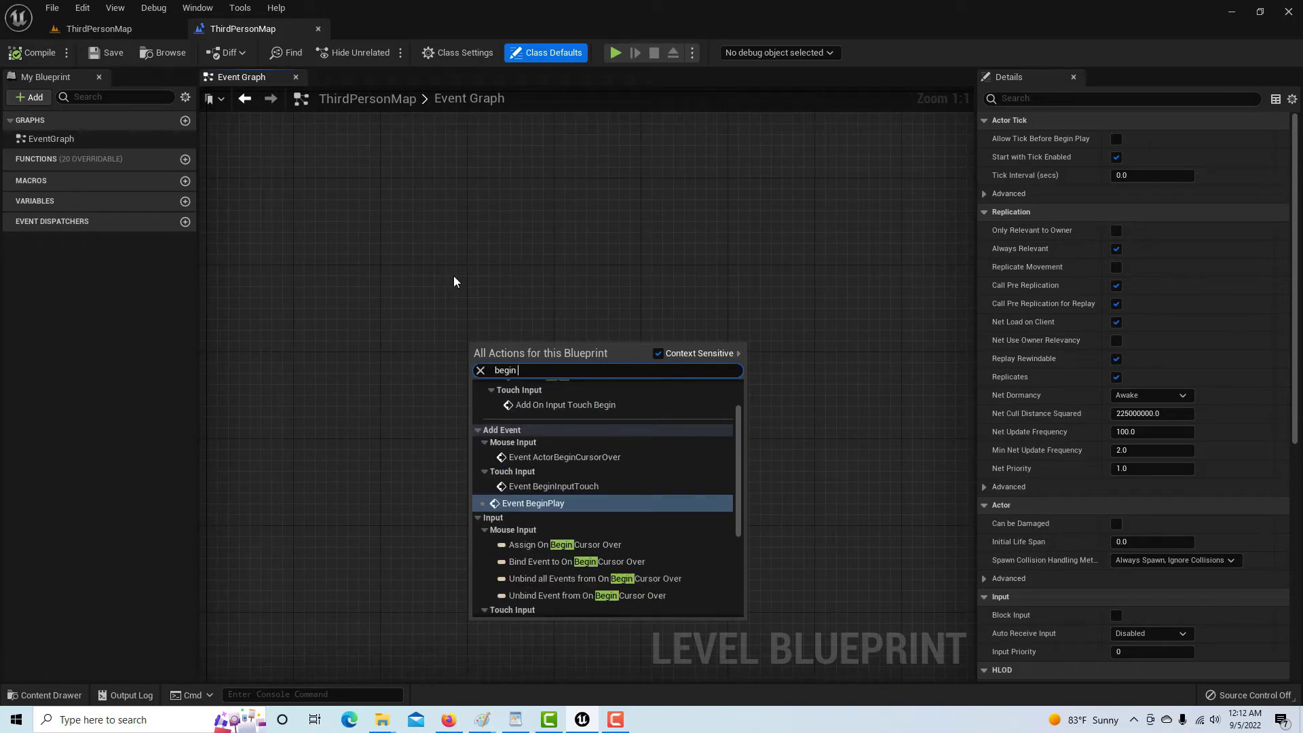
type("event")
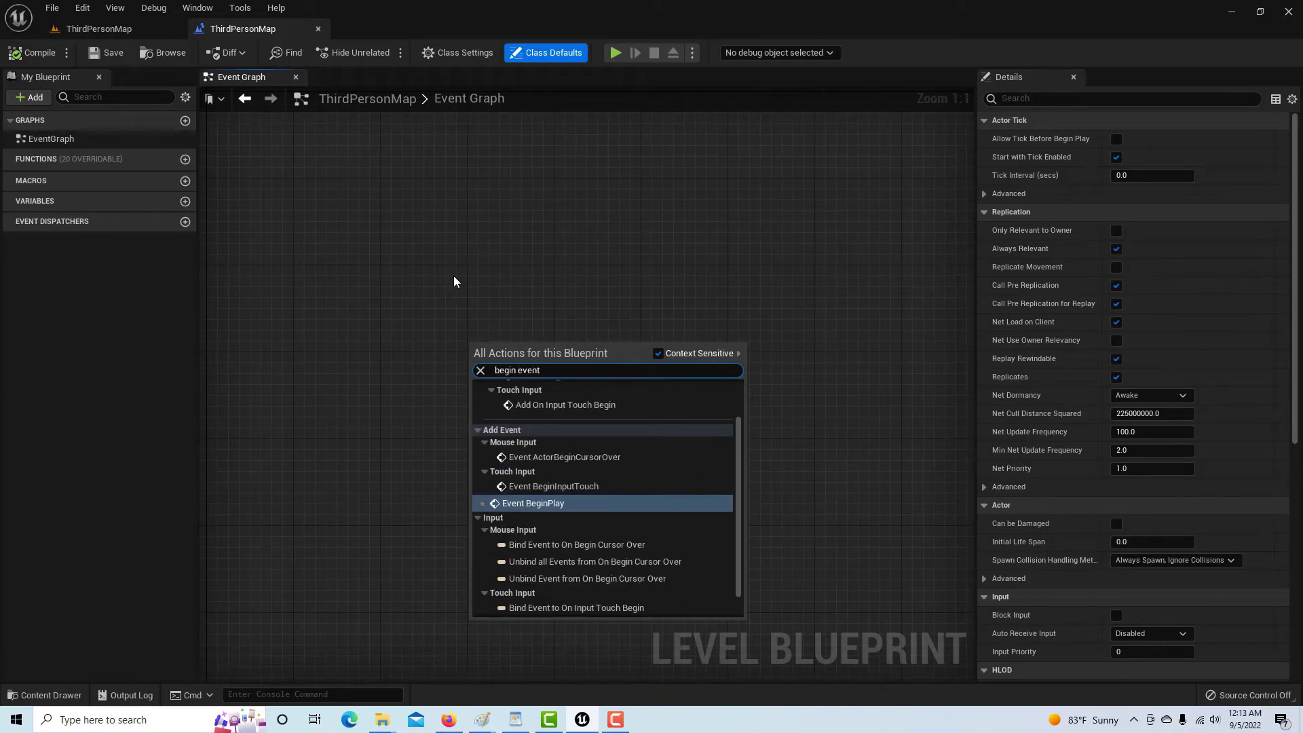
key("ctrl+BackSpace")
key("ctrl+BackSpace")
type("even")
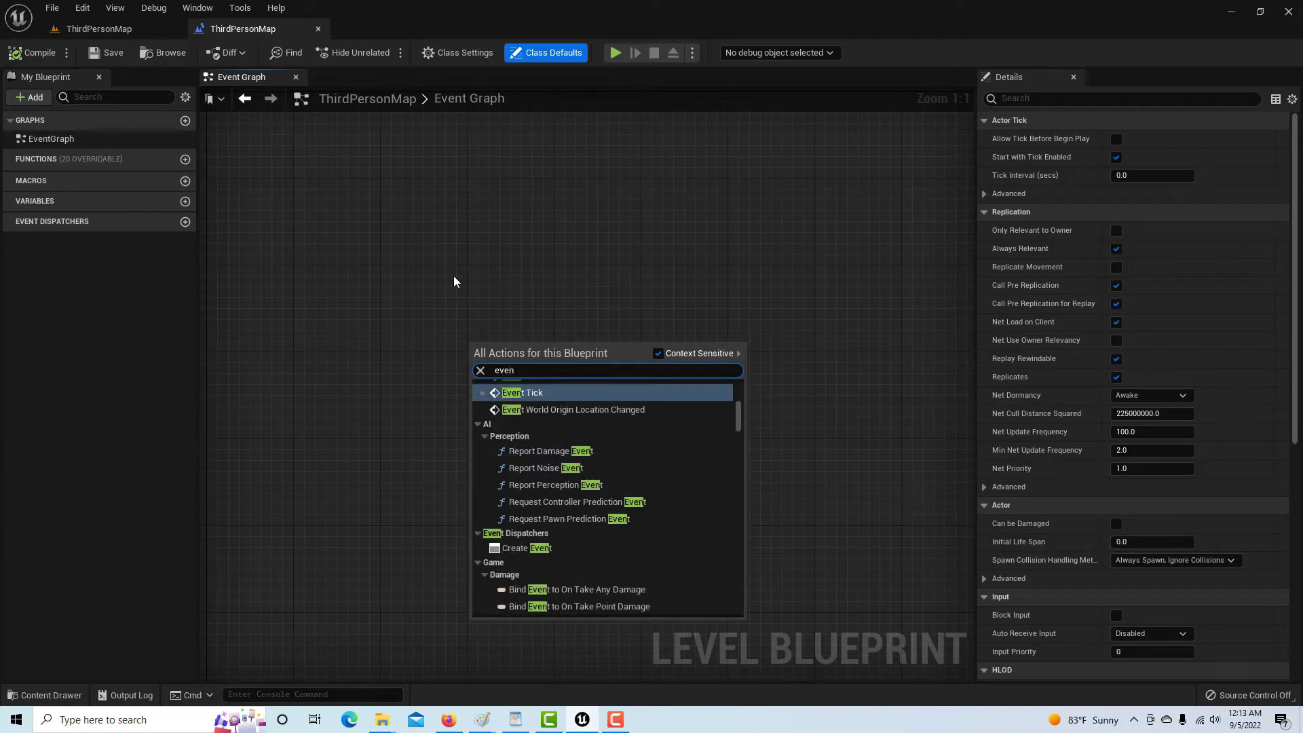
type("t be")
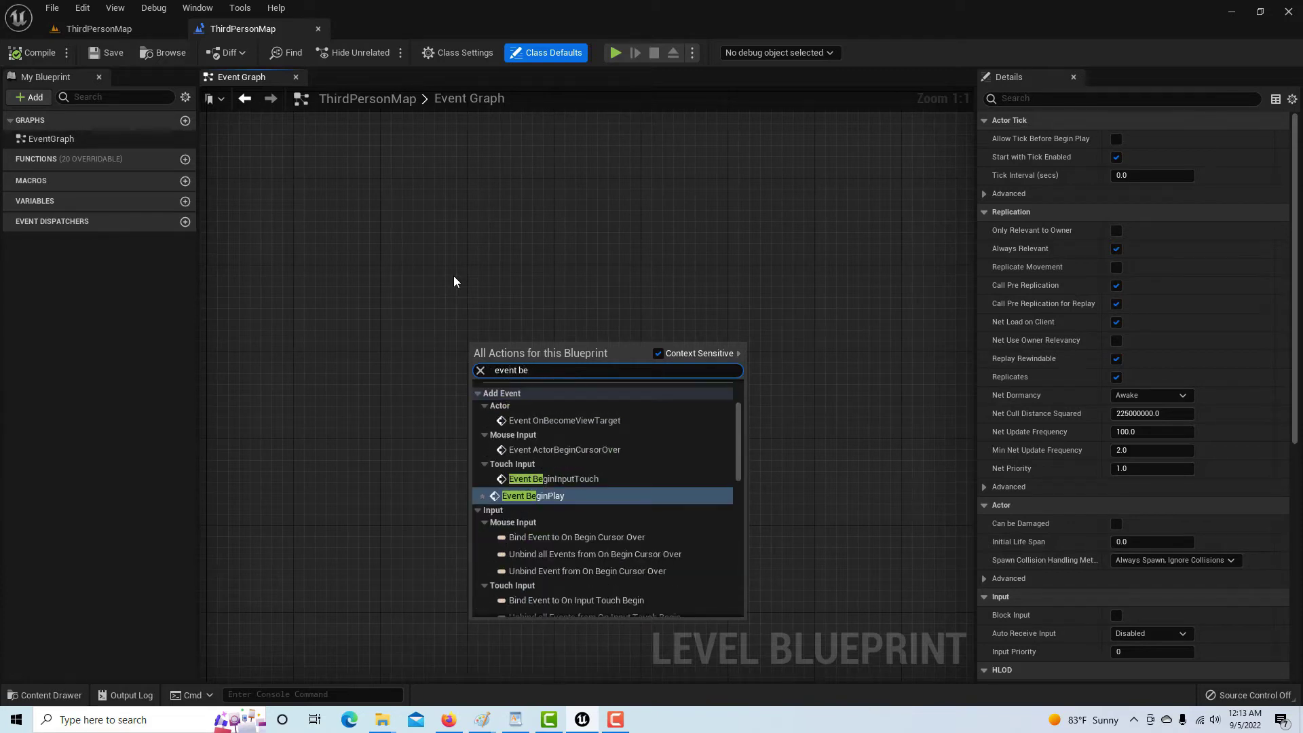
left_click(543, 492)
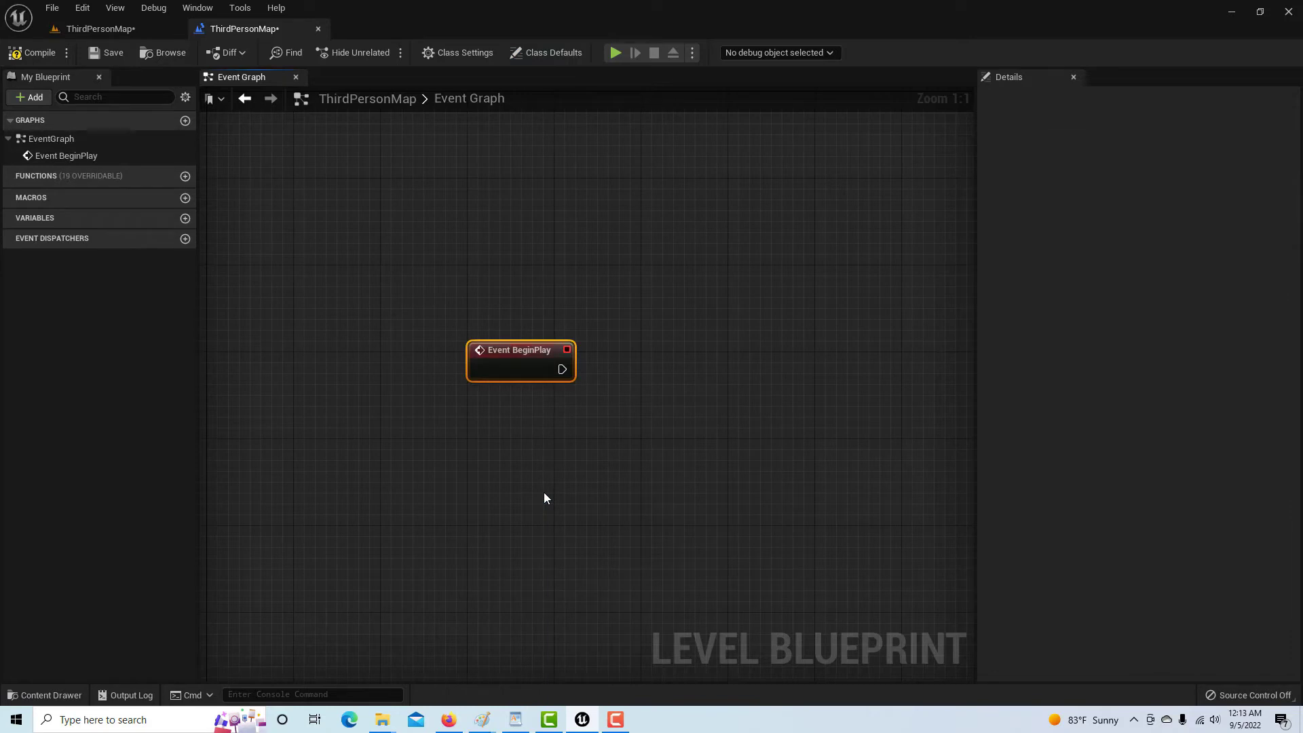
left_click_drag(526, 357, 418, 269)
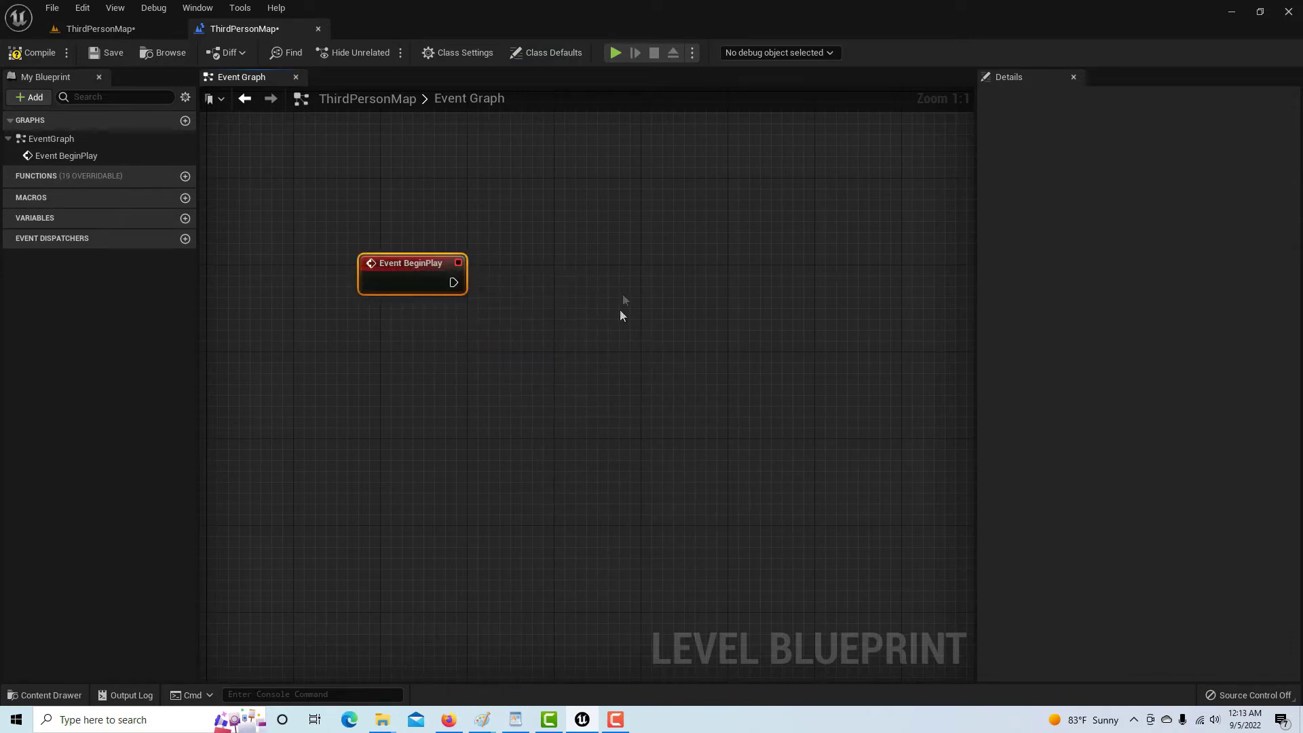